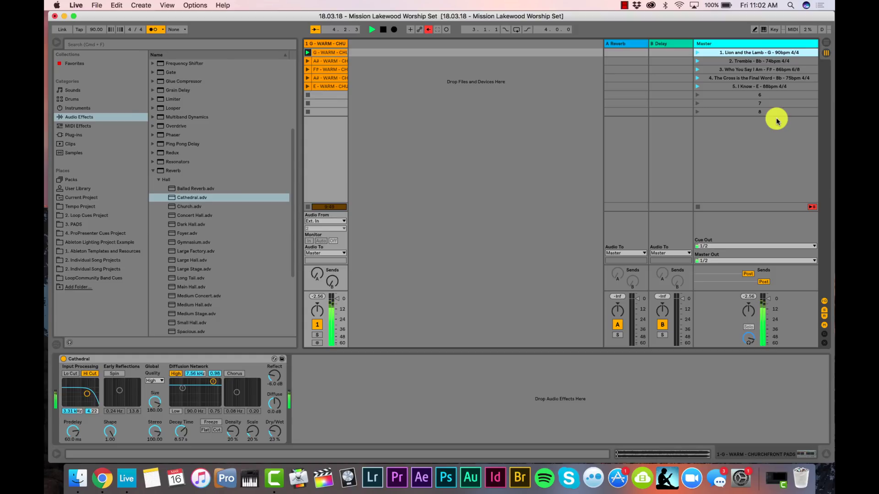
Launch scene 3, Who You Say I Am, with the 3 key
{"action": "key", "text": "3"}
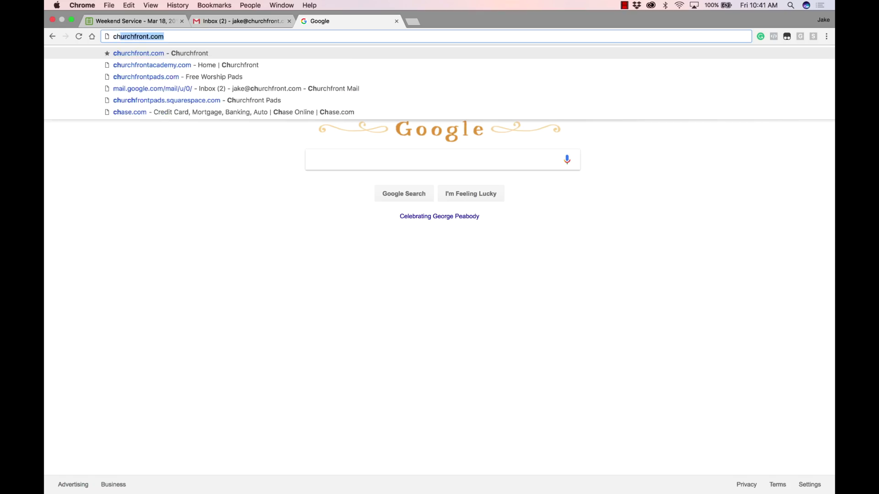
Load churchfrontpads.com and open the free worship pads signup form
{"action": "type", "text": "hurchfrontpads"}
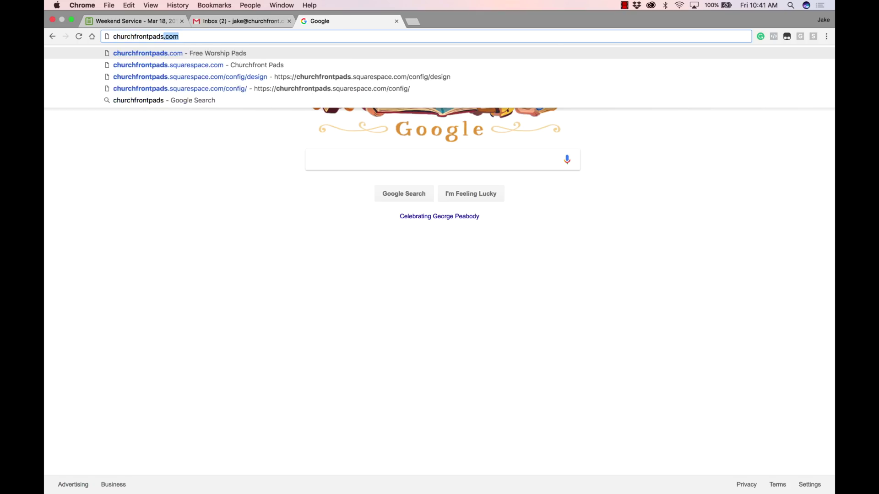
{"action": "key", "text": "Return"}
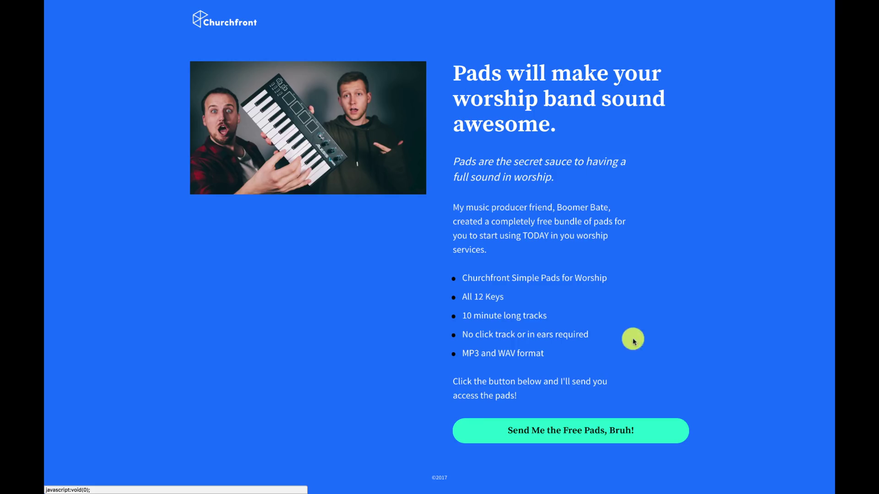
{"action": "left_click", "coordinate": [579, 418]}
Enter a first name and e-mail address, then submit the free pads request
{"action": "left_click", "coordinate": [412, 234]}
{"action": "type", "text": "Jake"}
{"action": "key", "text": "Tab"}
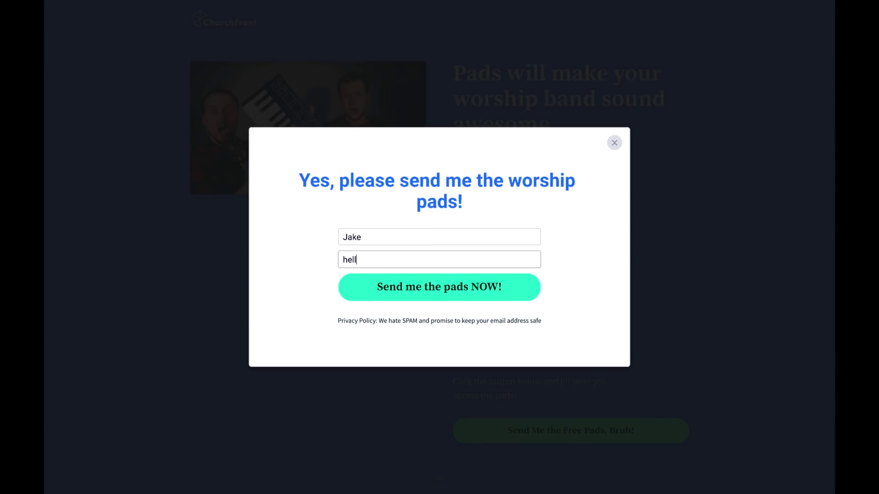
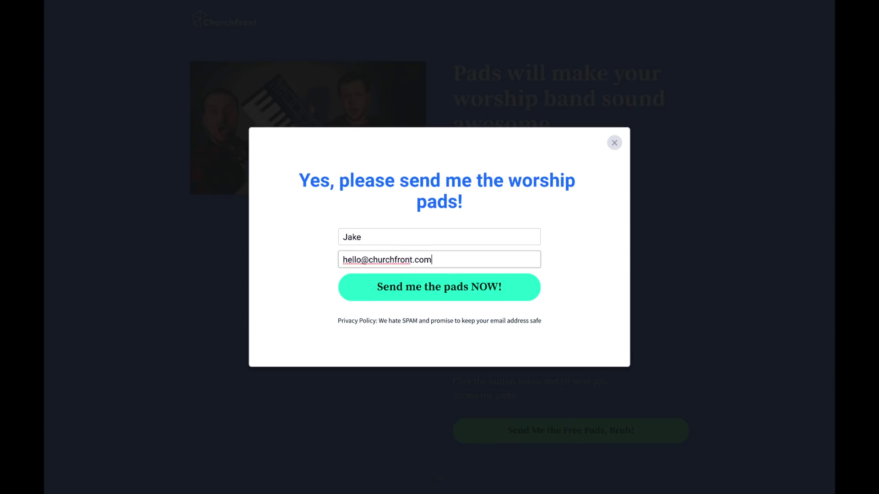
{"action": "left_click", "coordinate": [416, 285]}
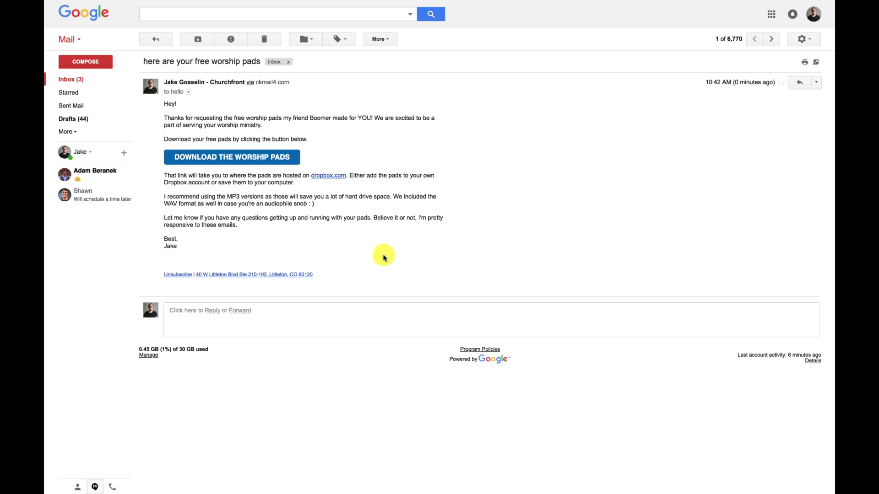
Direct-download the Dropbox MP3 Files pad folder, then open the Ableton drive in Finder
{"action": "left_click", "coordinate": [270, 156]}
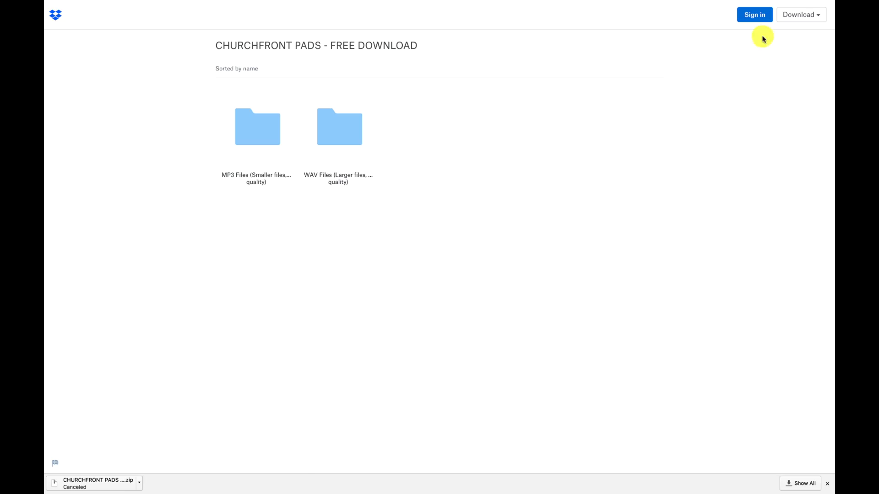
{"action": "left_click", "coordinate": [263, 135]}
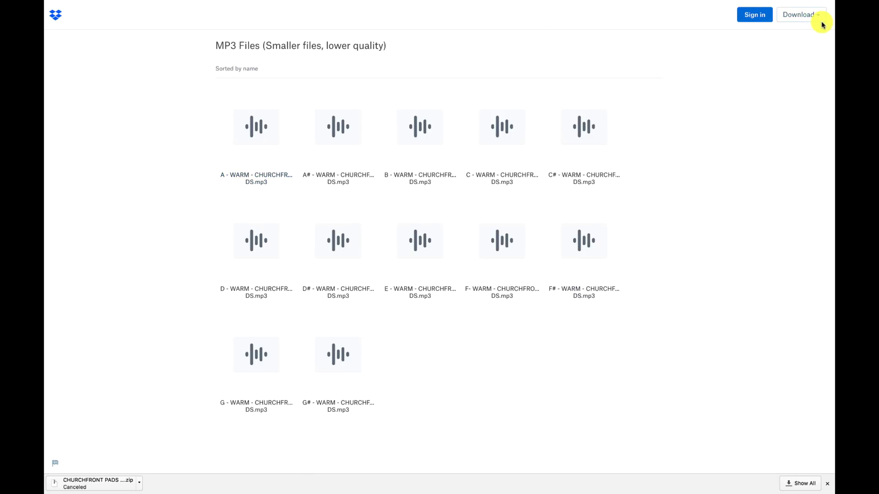
{"action": "left_click", "coordinate": [817, 13]}
{"action": "left_click", "coordinate": [781, 38]}
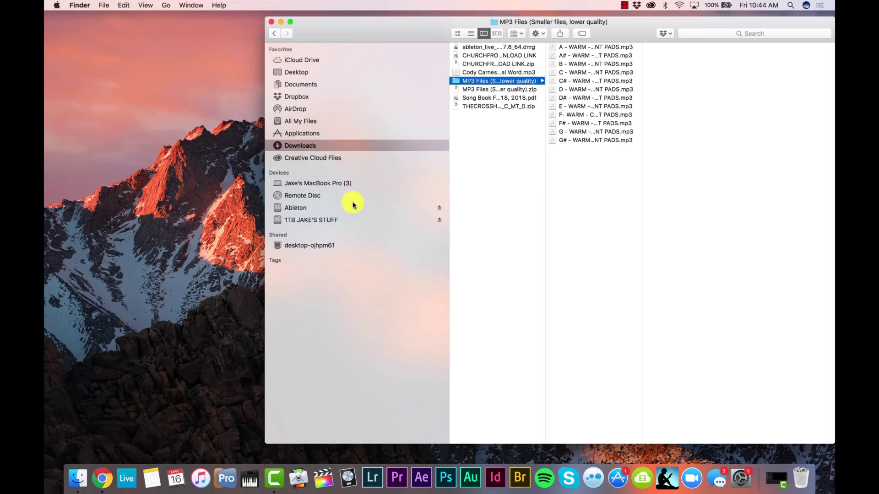
{"action": "left_click", "coordinate": [346, 219]}
{"action": "left_click", "coordinate": [345, 208]}
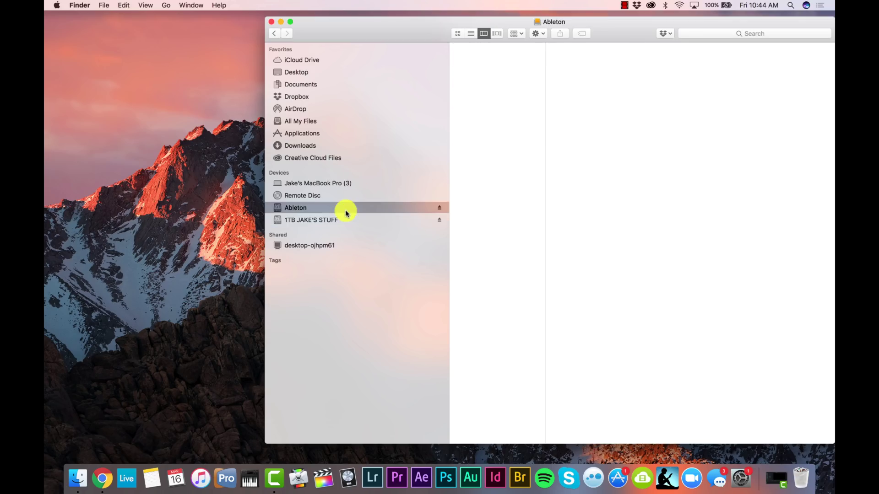
Paste the MP3 Files folder into Ableton > 1. Ableton Templates and Resources > 3. PADS
{"action": "left_click", "coordinate": [485, 47]}
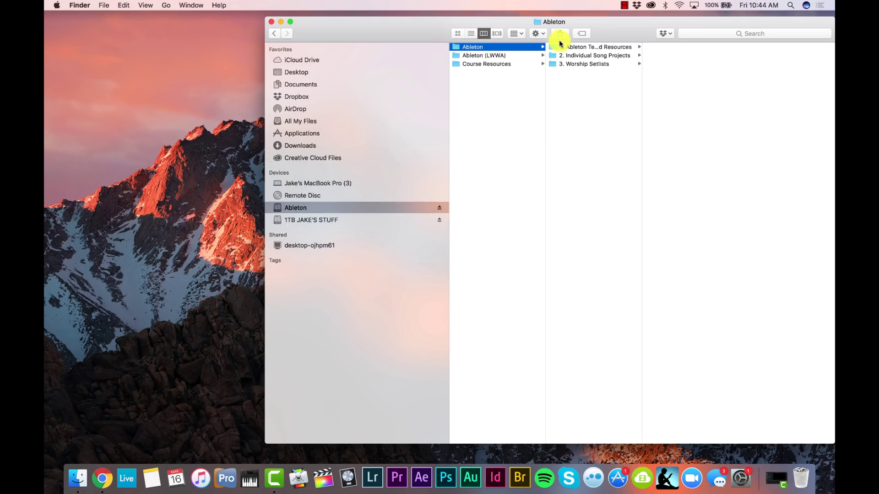
{"action": "left_click", "coordinate": [578, 48]}
{"action": "left_click", "coordinate": [592, 55]}
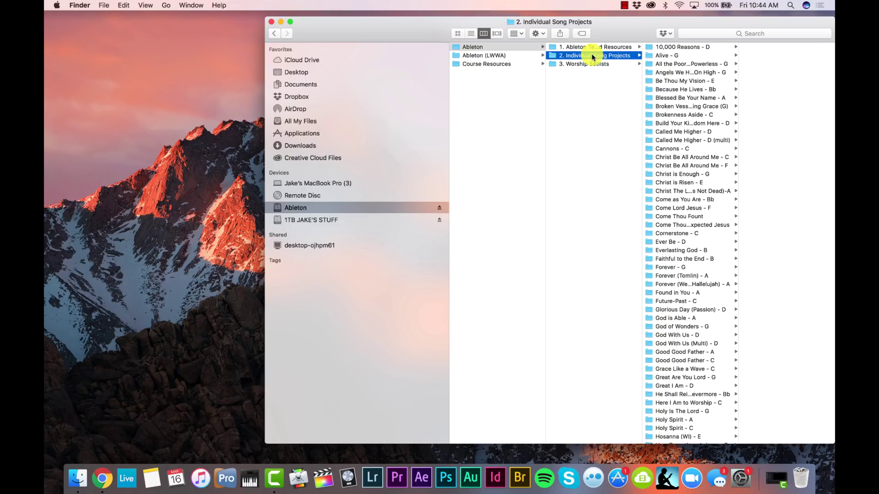
{"action": "left_click", "coordinate": [596, 47]}
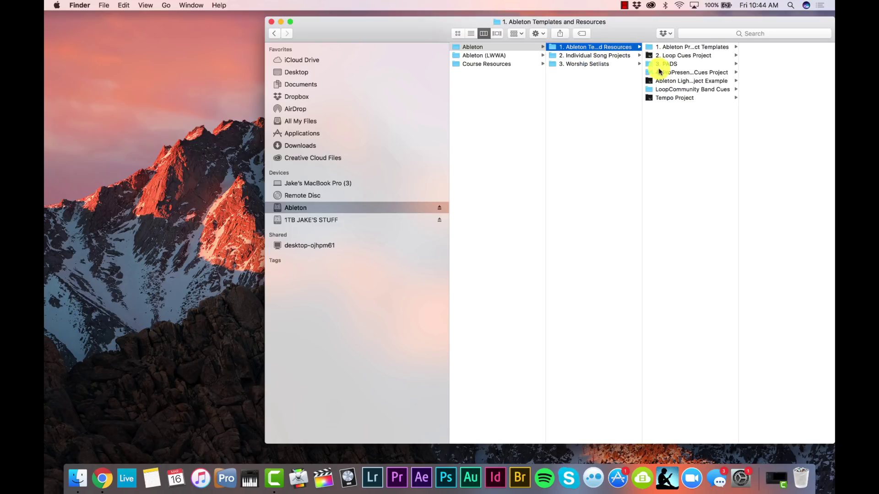
{"action": "left_click", "coordinate": [676, 64]}
{"action": "key", "text": "super+c"}
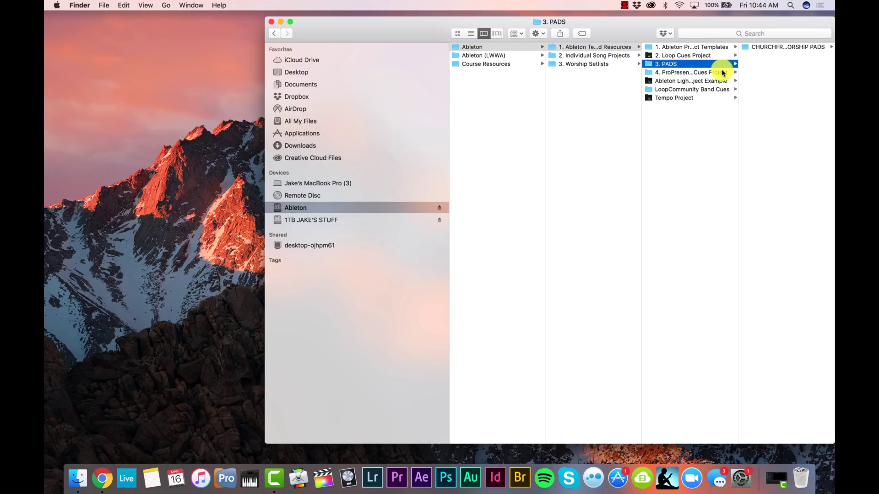
{"action": "left_click_drag", "start_coordinate": [730, 22], "coordinate": [620, 11]}
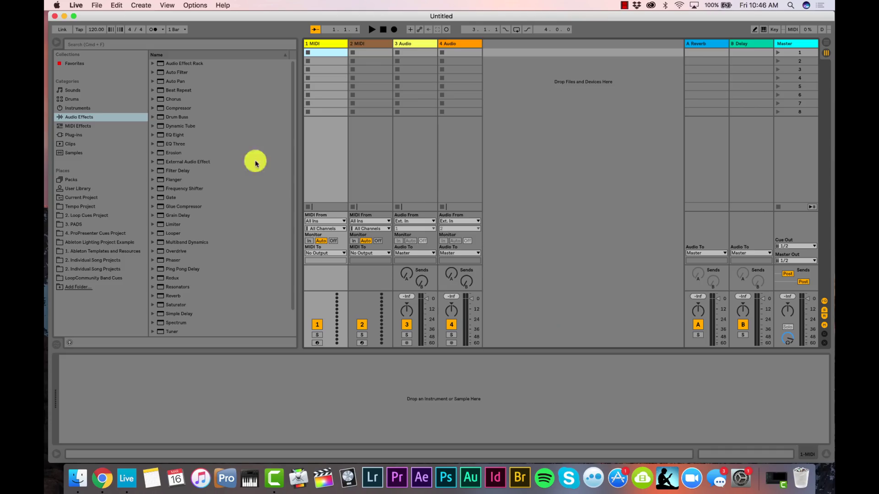
Save the set as '18.03.18 - Mission Lakewood Worship Set' under Ableton > 3. Worship Setlists
{"action": "left_click", "coordinate": [97, 5]}
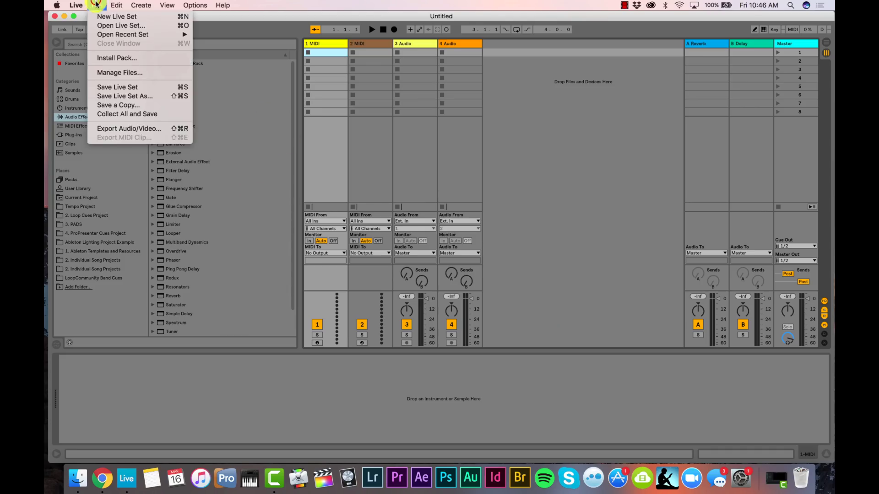
{"action": "left_click", "coordinate": [128, 96]}
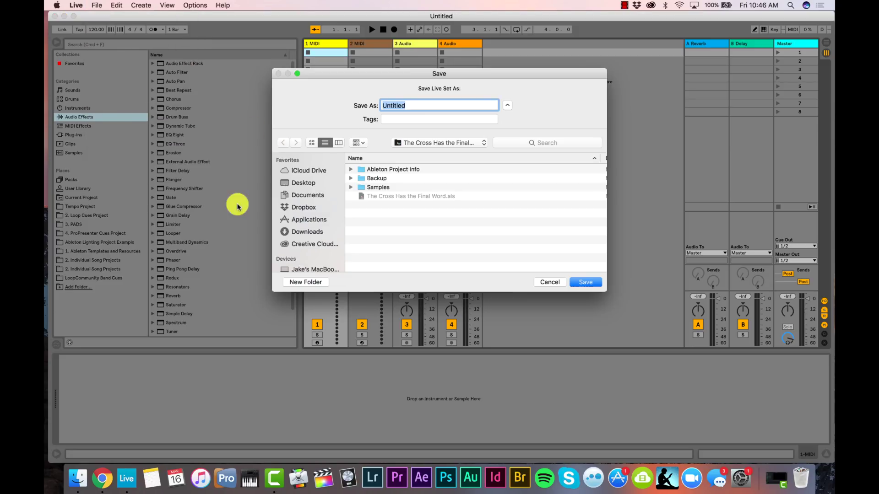
{"action": "scroll", "coordinate": [291, 218], "scroll_direction": "down", "scroll_amount": 3}
{"action": "left_click", "coordinate": [304, 236]}
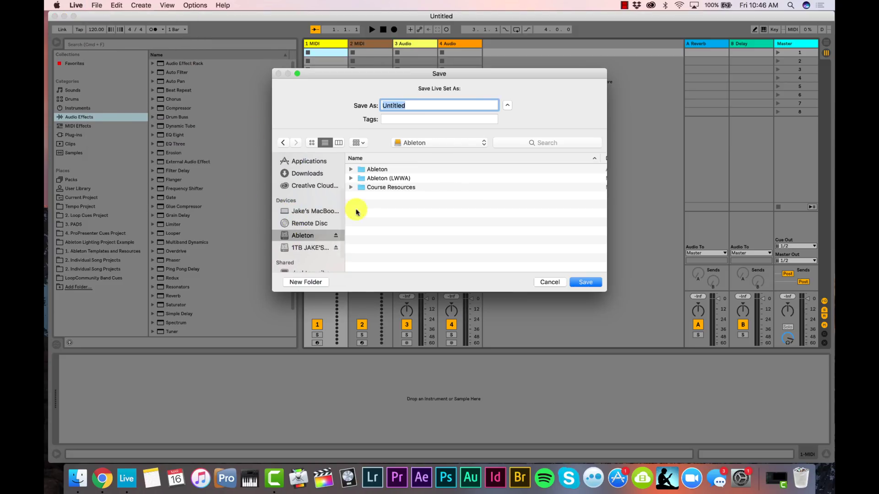
{"action": "double_click", "coordinate": [379, 171]}
{"action": "double_click", "coordinate": [405, 188]}
{"action": "double_click", "coordinate": [403, 106]}
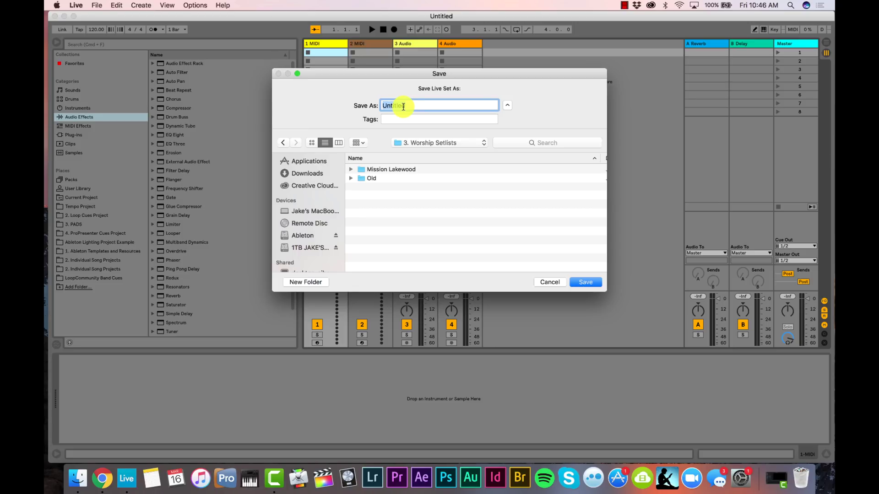
{"action": "type", "text": "18."}
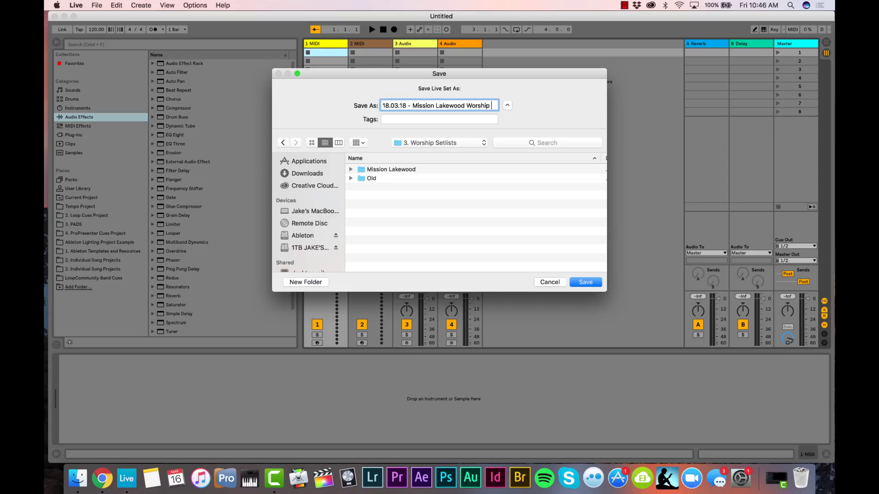
{"action": "type", "text": "et"}
{"action": "key", "text": "Return"}
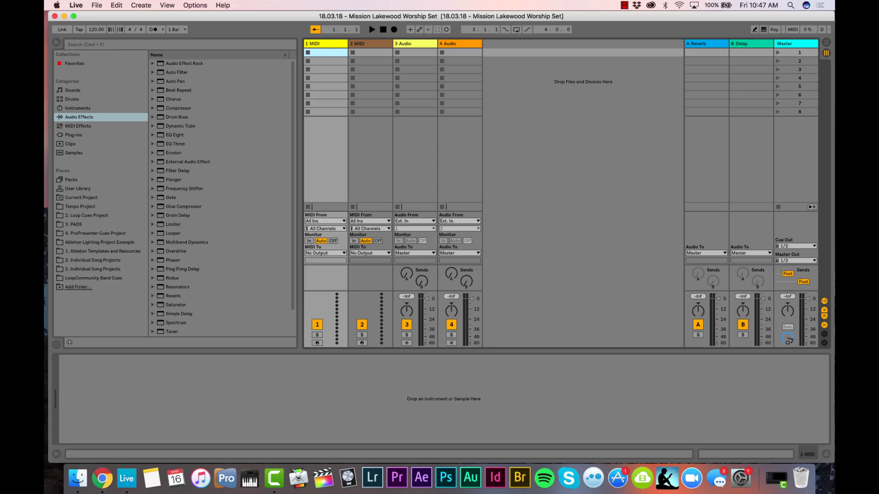
Switch to arrangement view and expand the 3. PADS MP3 Files folder in the browser
{"action": "key", "text": "Tab"}
{"action": "left_click", "coordinate": [74, 225]}
{"action": "left_click", "coordinate": [152, 72]}
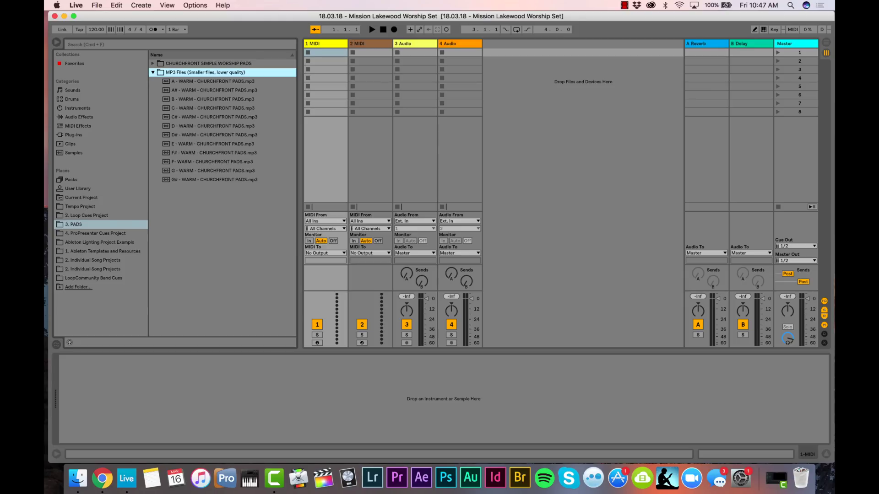
Delete both MIDI tracks and the second audio track, then select scene 1
{"action": "key", "text": "Delete"}
{"action": "key", "text": "Delete"}
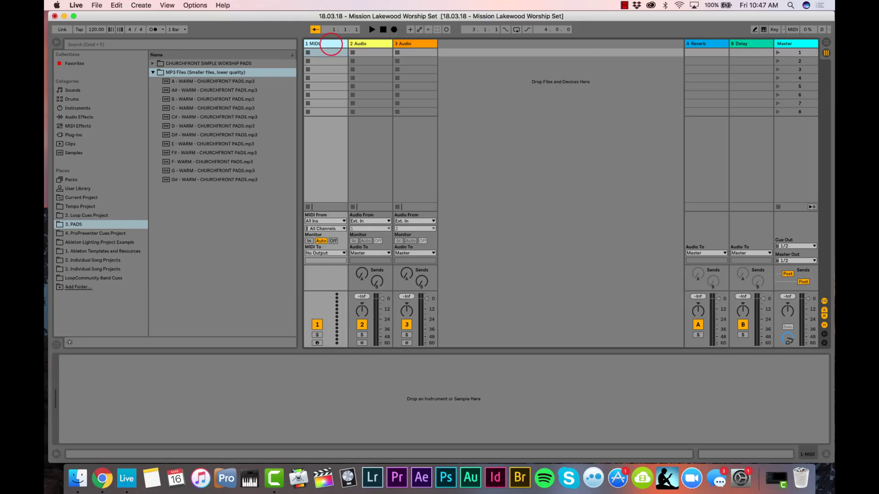
{"action": "key", "text": "Delete"}
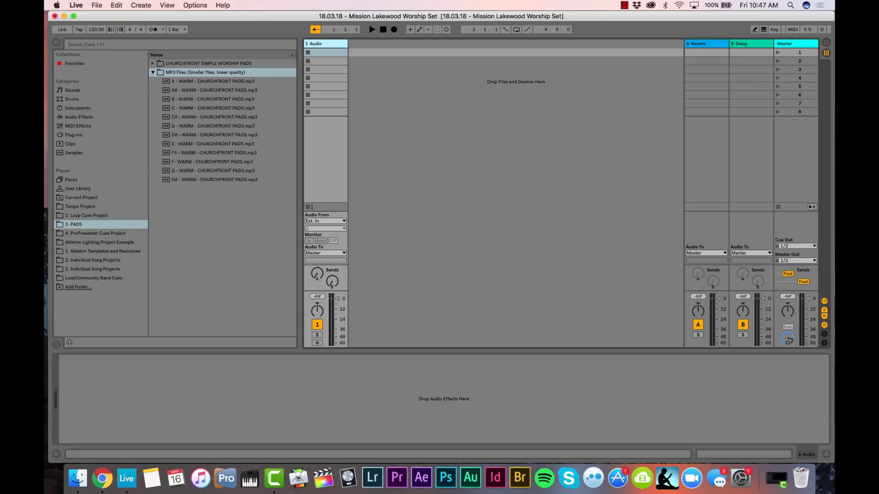
{"action": "left_click", "coordinate": [799, 52]}
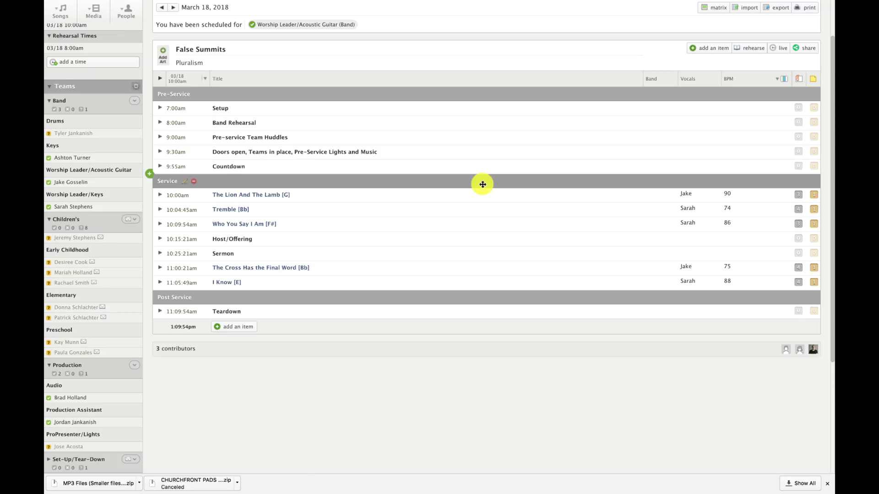
Load multitracks.com in a new Chrome tab
{"action": "mouse_move", "coordinate": [264, 5]}
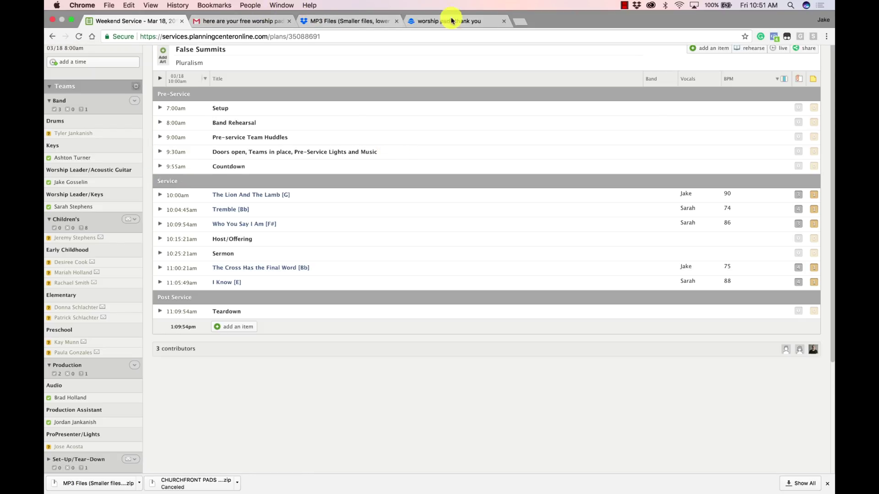
{"action": "left_click", "coordinate": [520, 21]}
{"action": "type", "text": "multitracks.com"}
{"action": "key", "text": "Return"}
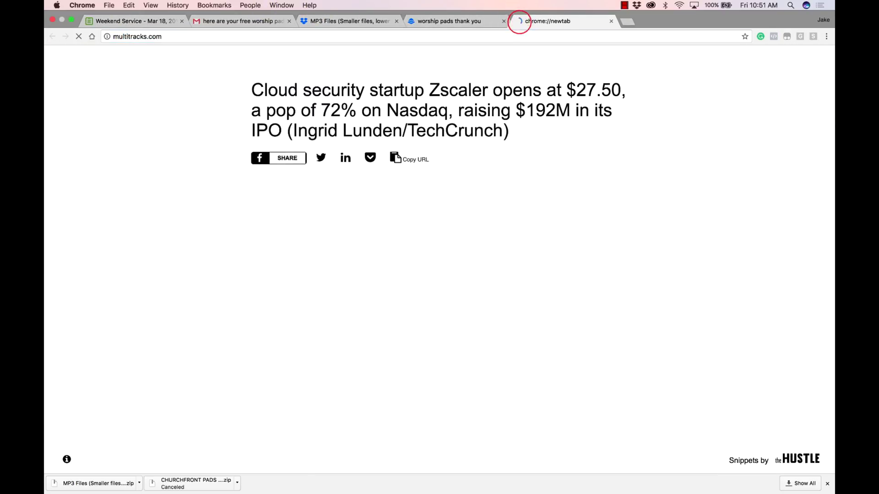
Open the Glorious Day song page, return to the Planning Center plan, then switch to Live
{"action": "left_click", "coordinate": [690, 67]}
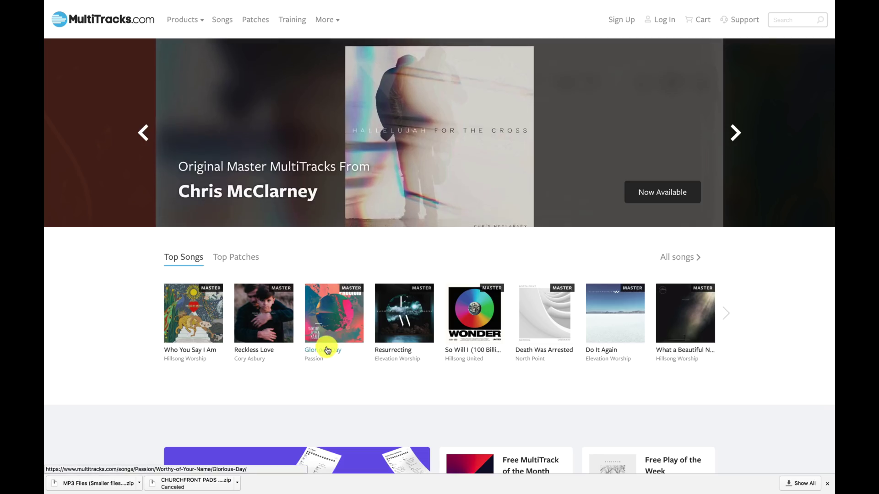
{"action": "left_click", "coordinate": [325, 345]}
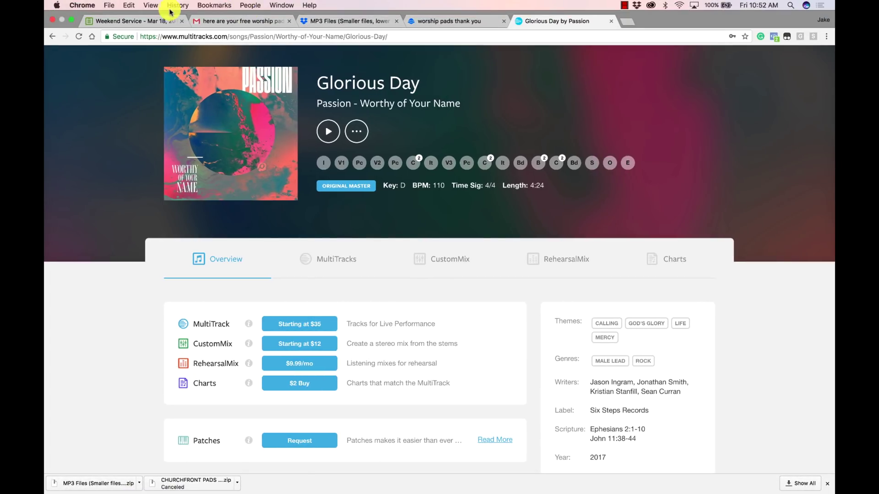
{"action": "left_click", "coordinate": [167, 18]}
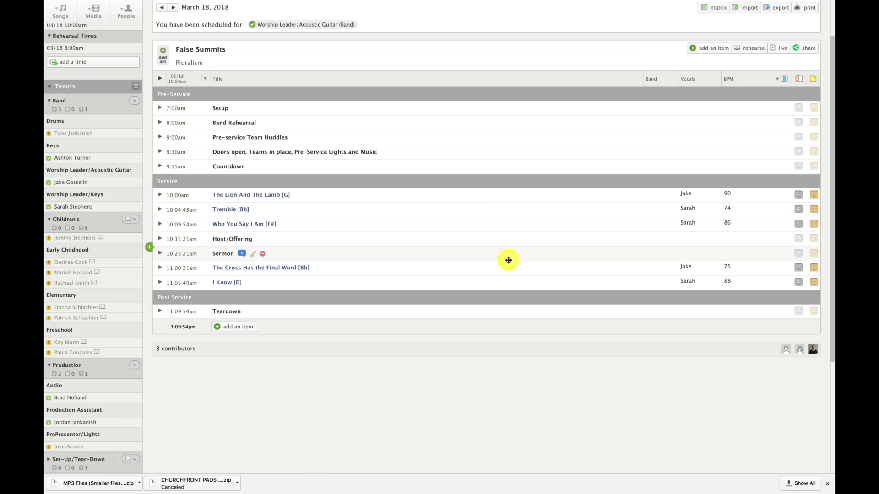
{"action": "key", "text": "super+Tab"}
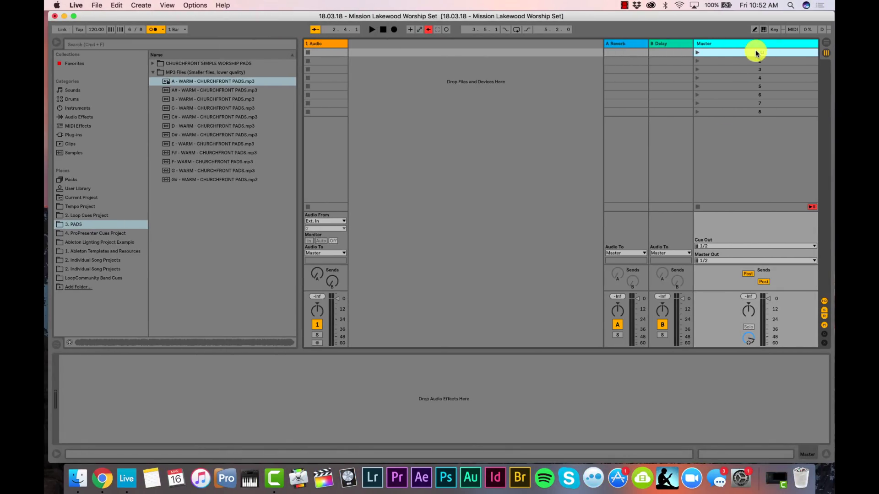
Name scene 1 'G - 90bpm 4/4' and launch it to apply 90 BPM and 4/4
{"action": "type", "text": "G - 90pm"}
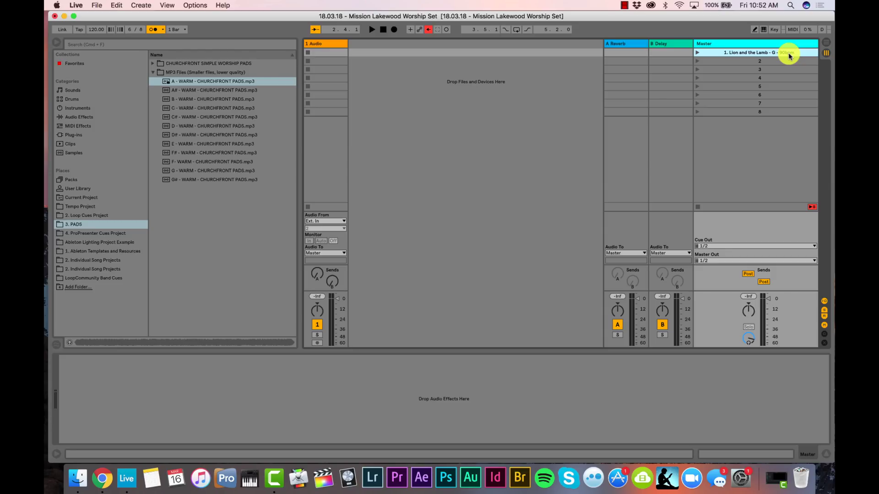
{"action": "type", "text": "4/4"}
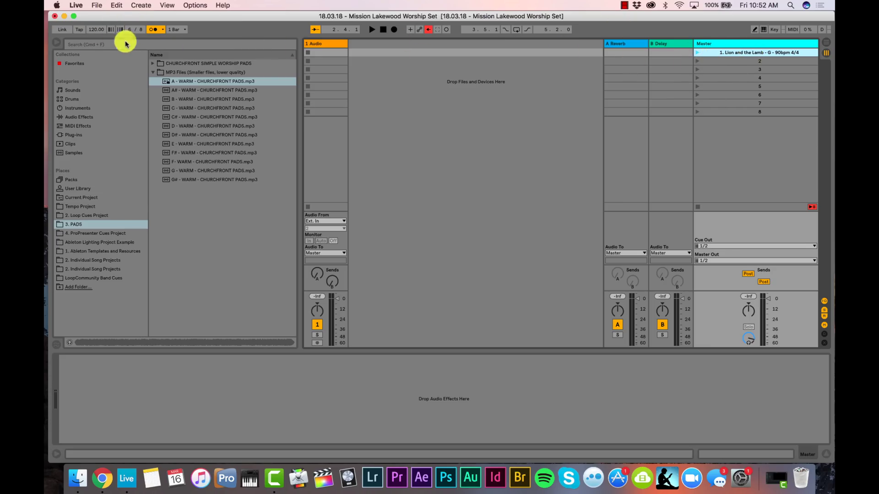
{"action": "left_click", "coordinate": [698, 53]}
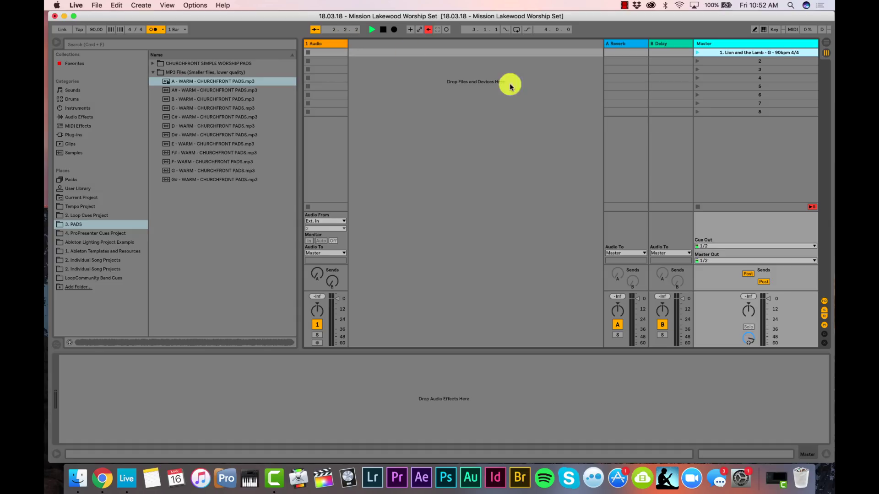
Rename scene 2 to Tremble with its key, tempo and 4/4 from the service plan
{"action": "key", "text": "ctrl+Right"}
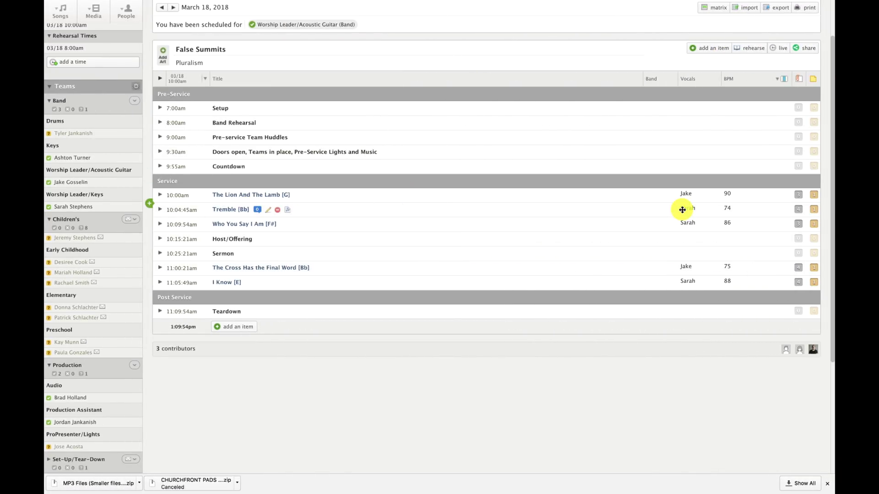
{"action": "key", "text": "ctrl+Left"}
{"action": "left_click", "coordinate": [725, 62]}
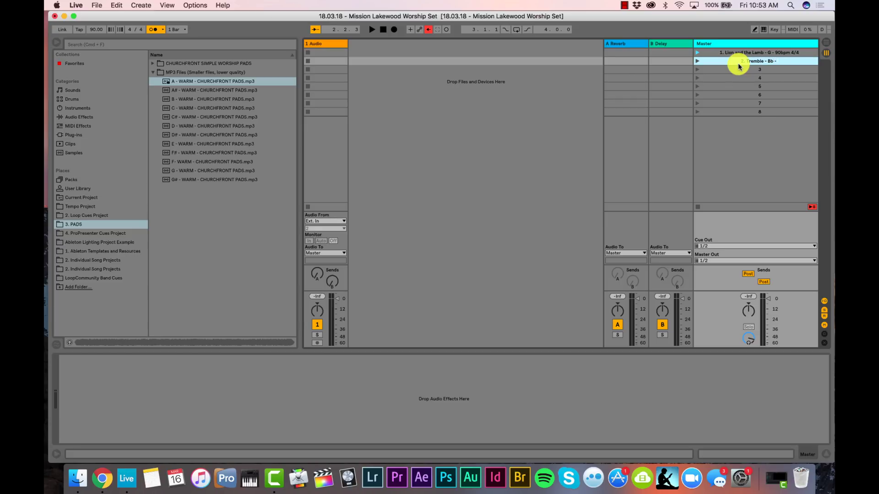
{"action": "type", "text": "4 -"}
{"action": "type", "text": "4/4"}
{"action": "key", "text": "Return"}
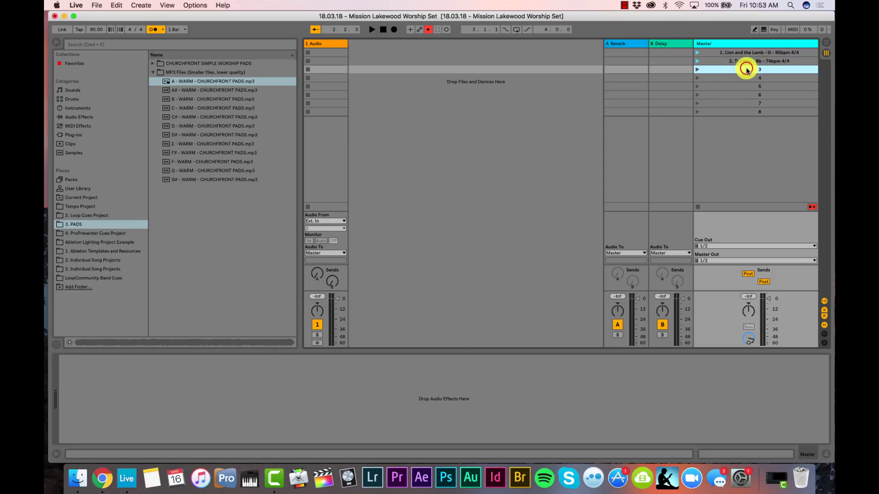
Name scene 3 Who You Say I Am, correcting its tempo digits to 86
{"action": "key", "text": "super+Tab"}
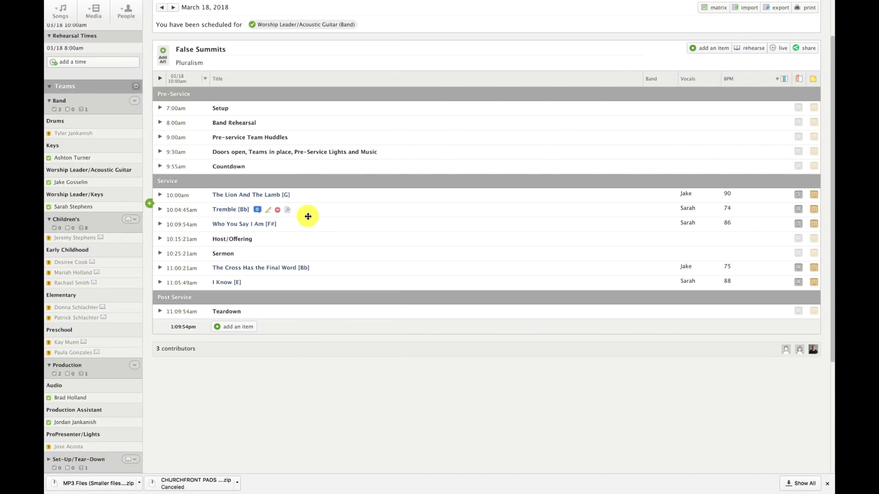
{"action": "key", "text": "super+Tab"}
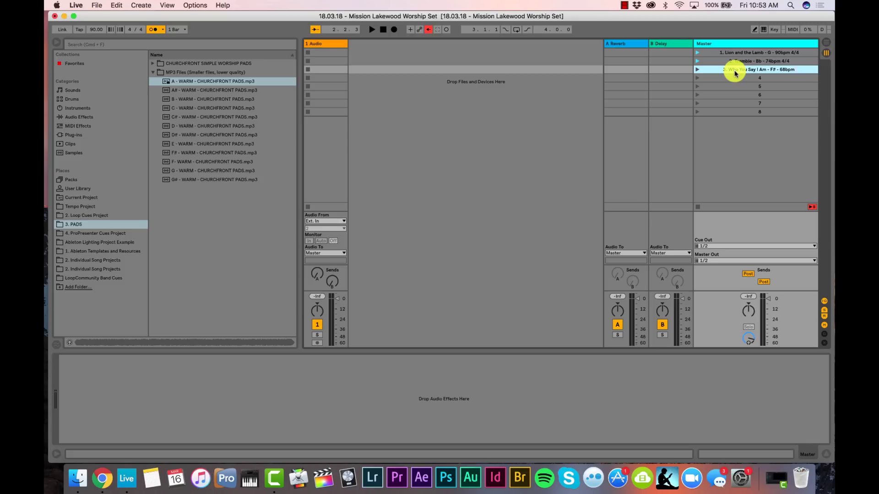
{"action": "key", "text": "ctrl+Right"}
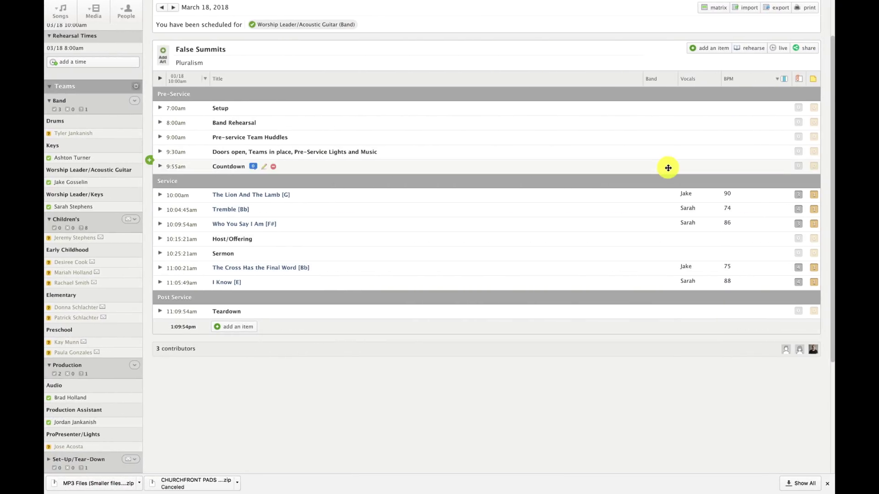
{"action": "key", "text": "ctrl+Left"}
{"action": "key", "text": "super+r"}
{"action": "left_click", "coordinate": [778, 72]}
{"action": "key", "text": "BackSpace"}
{"action": "key", "text": "BackSpace"}
{"action": "type", "text": "86"}
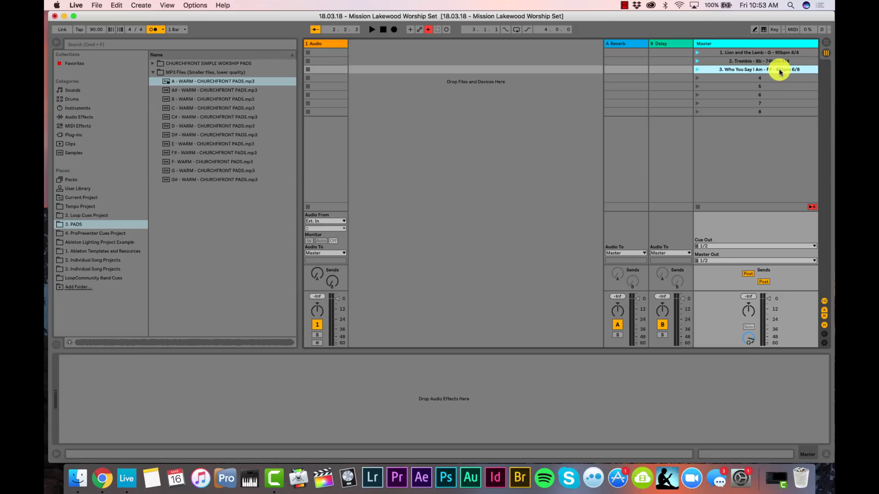
{"action": "left_click", "coordinate": [782, 78]}
{"action": "key", "text": "ctrl+Right"}
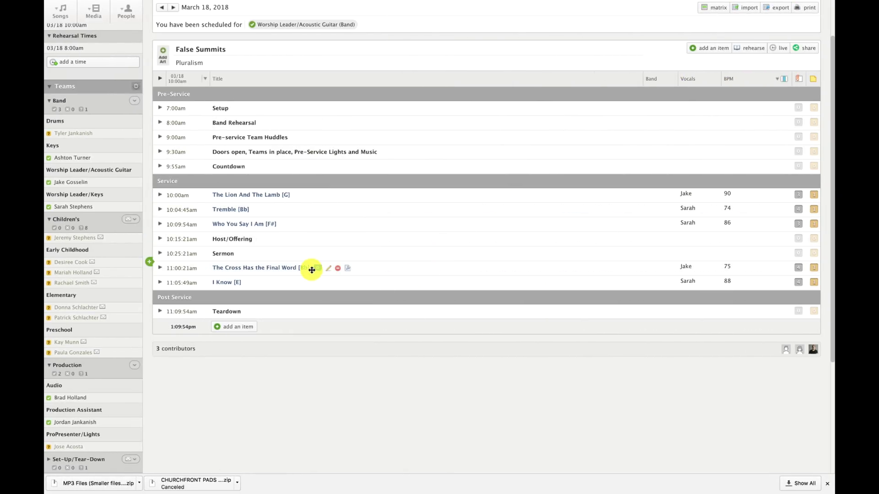
Name scene 4 The Cross is the Final Word with 'Bb - 75bpm - 4/4'
{"action": "key", "text": "ctrl+Left"}
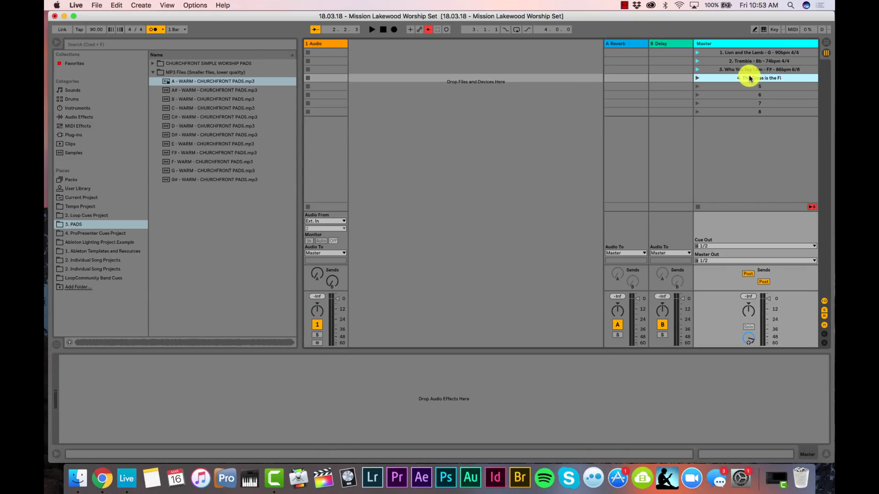
{"action": "type", "text": "- B"}
{"action": "type", "text": "b - "}
{"action": "type", "text": "75bpm"}
{"action": "type", "text": " -"}
{"action": "type", "text": "4/4"}
{"action": "left_click", "coordinate": [765, 82]}
Check the plan, then rename scene 5 to '5. I Know - E - 88bpm 4/4'
{"action": "key", "text": "ctrl+Right"}
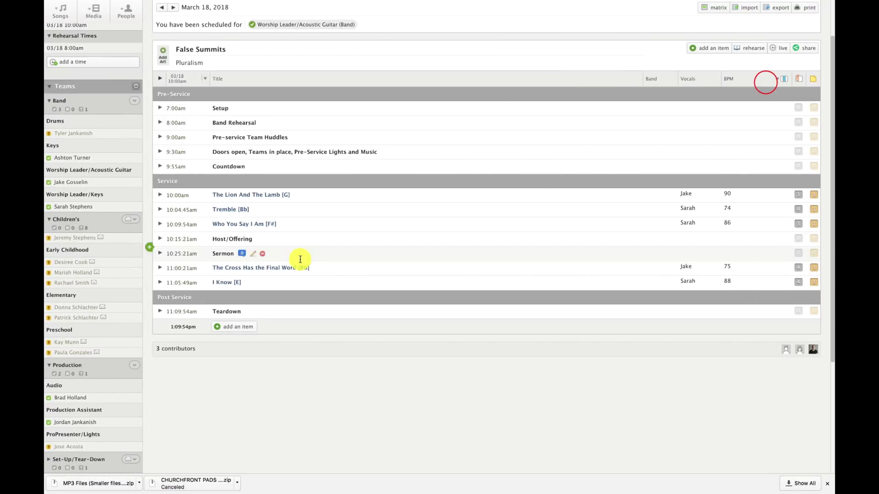
{"action": "key", "text": "ctrl+Left"}
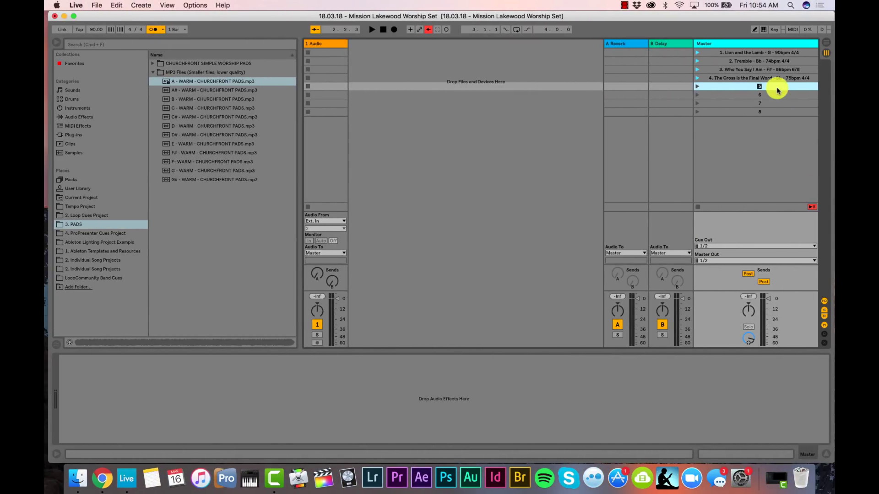
{"action": "key", "text": "ctrl+Right"}
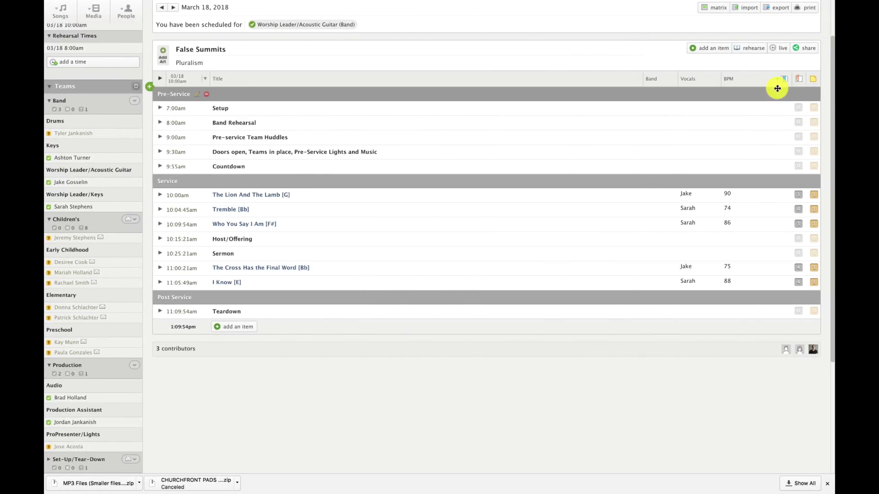
{"action": "key", "text": "ctrl+Left"}
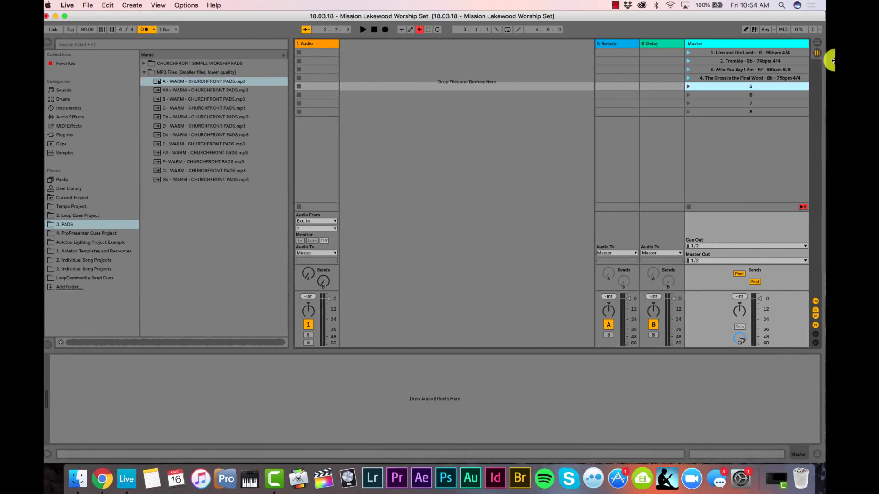
{"action": "key", "text": "super+r"}
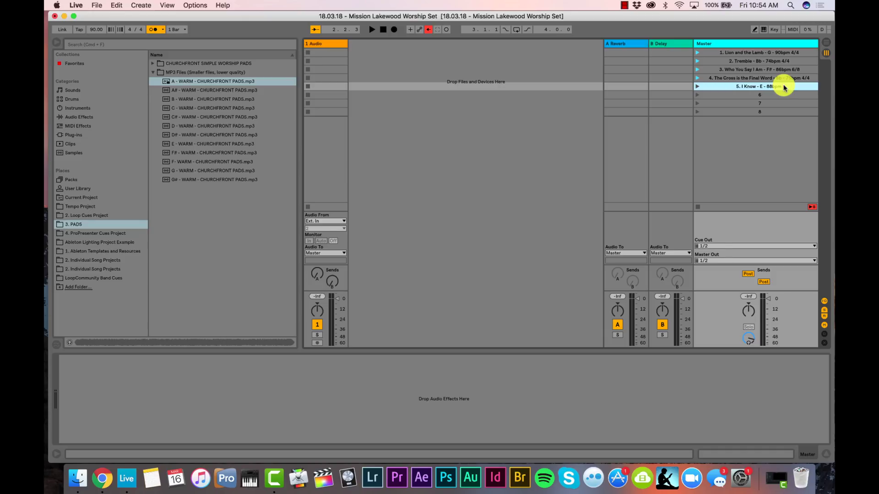
{"action": "left_click", "coordinate": [784, 87]}
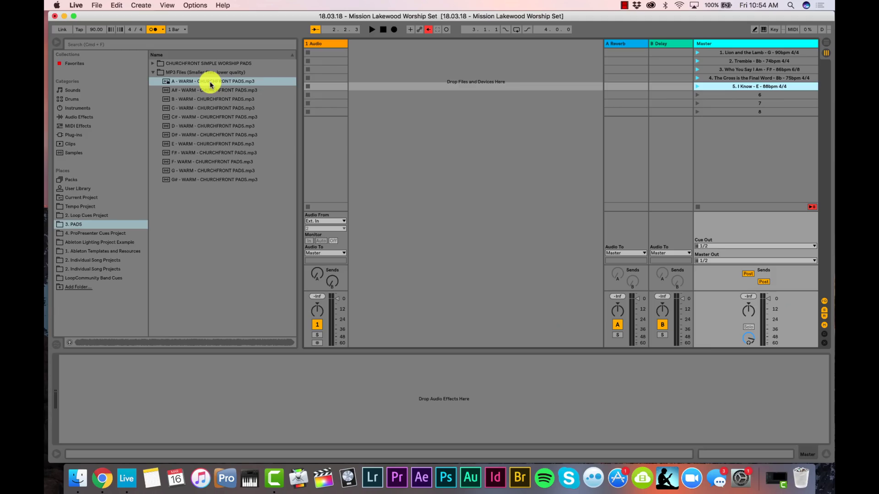
Select Audio track clip slots across the song rows, ending on the first slot
{"action": "left_click", "coordinate": [321, 53]}
{"action": "left_click", "coordinate": [322, 64]}
{"action": "left_click", "coordinate": [320, 74]}
{"action": "left_click", "coordinate": [326, 70]}
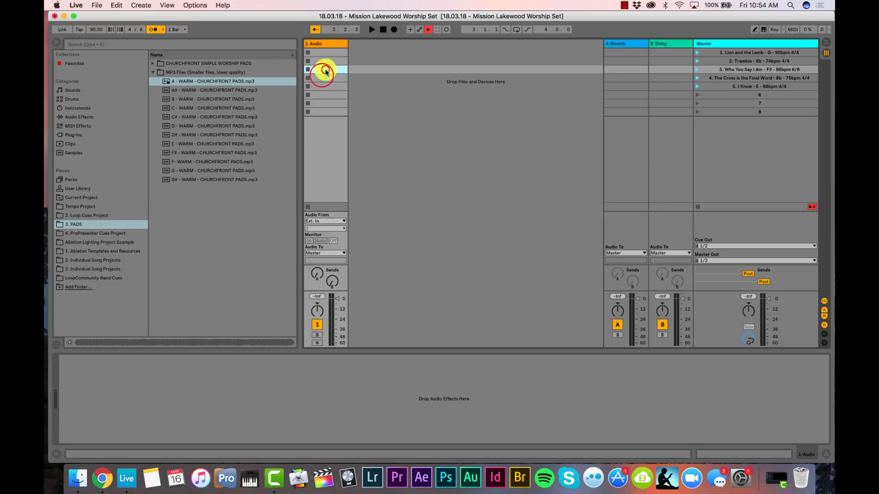
{"action": "left_click", "coordinate": [326, 53]}
{"action": "left_click", "coordinate": [327, 61]}
{"action": "left_click", "coordinate": [326, 52]}
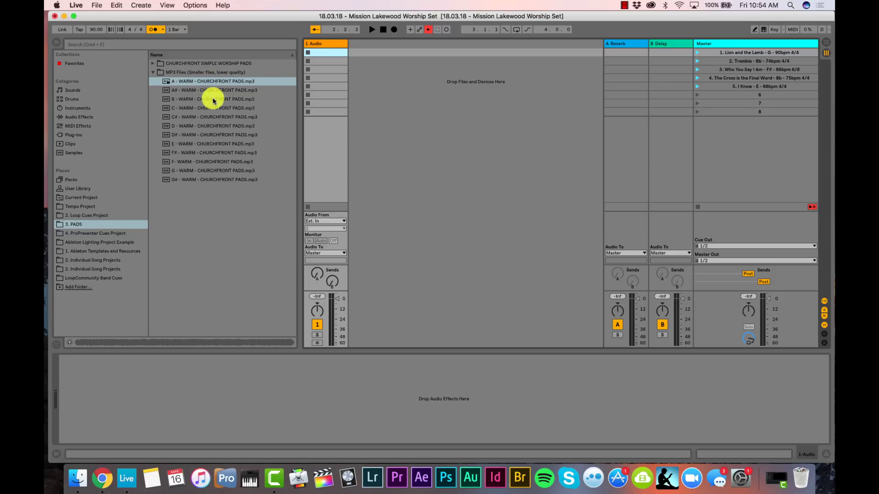
Drag the G, A#, F#, A# and E warm pad MP3s into Audio slots 1–5
{"action": "left_click", "coordinate": [198, 171]}
{"action": "left_click_drag", "start_coordinate": [198, 171], "coordinate": [327, 53]}
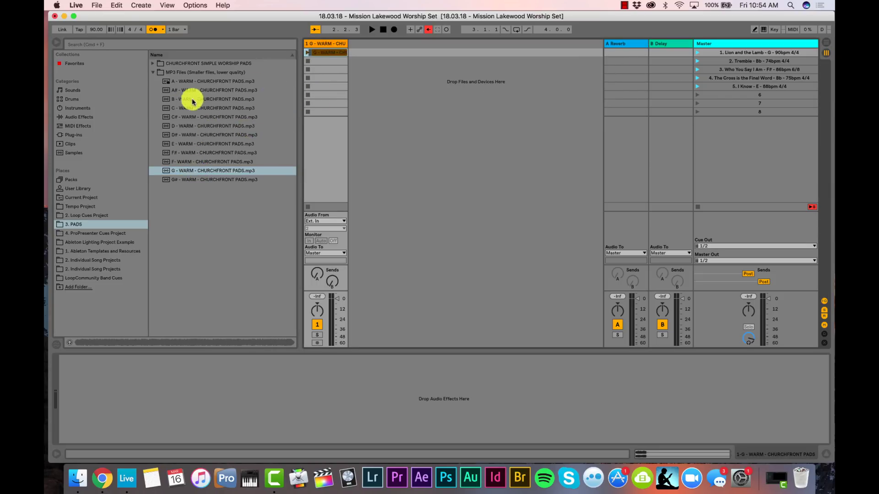
{"action": "left_click_drag", "start_coordinate": [190, 90], "coordinate": [328, 58]}
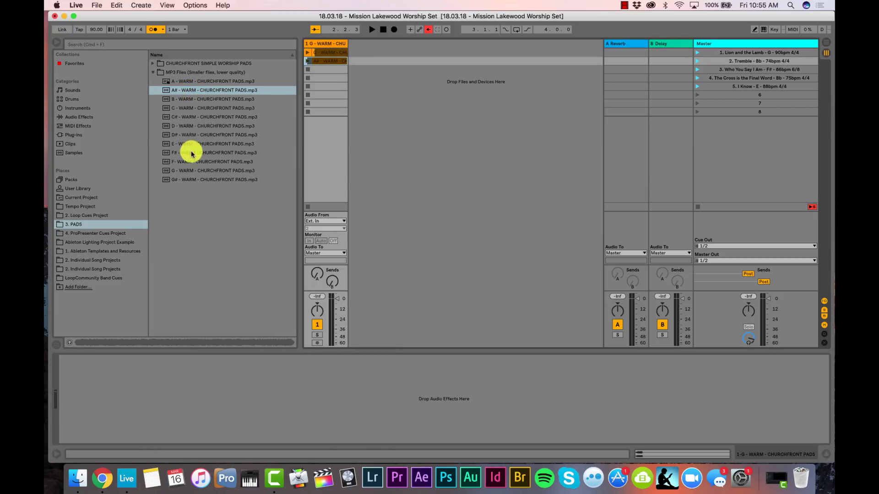
{"action": "left_click_drag", "start_coordinate": [196, 151], "coordinate": [320, 69]}
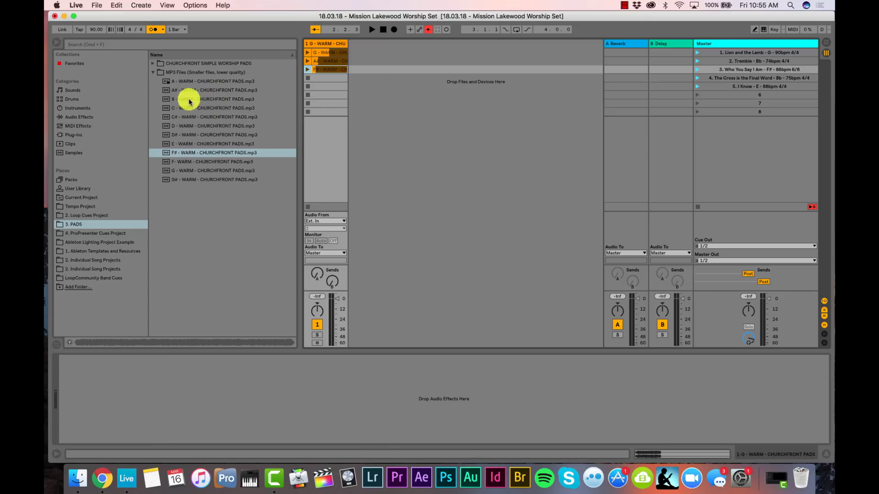
{"action": "left_click_drag", "start_coordinate": [191, 89], "coordinate": [319, 81]}
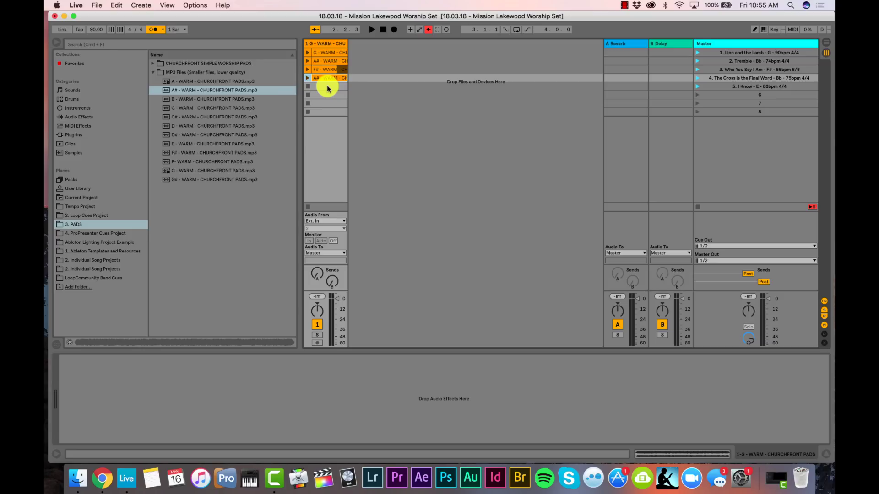
{"action": "left_click_drag", "start_coordinate": [193, 144], "coordinate": [326, 90]}
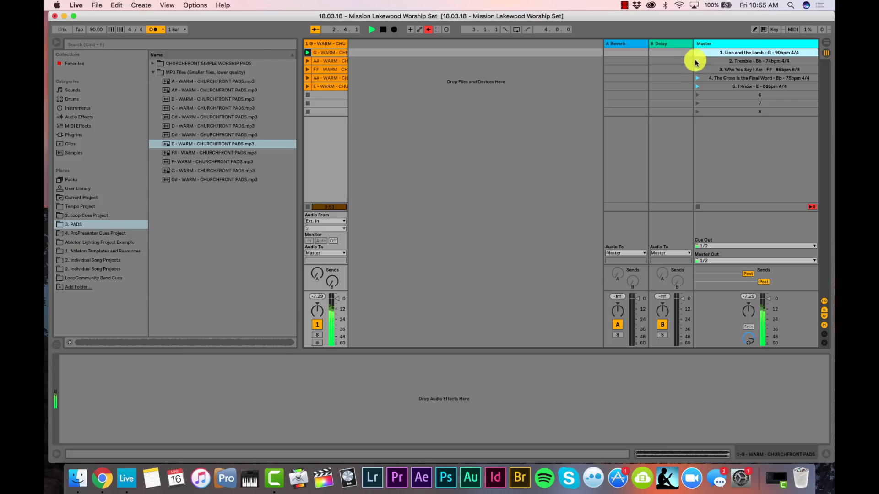
Launch the Tremble, Who You Say I Am and The Cross is the Final Word scenes to test pads and tempo
{"action": "left_click", "coordinate": [697, 61]}
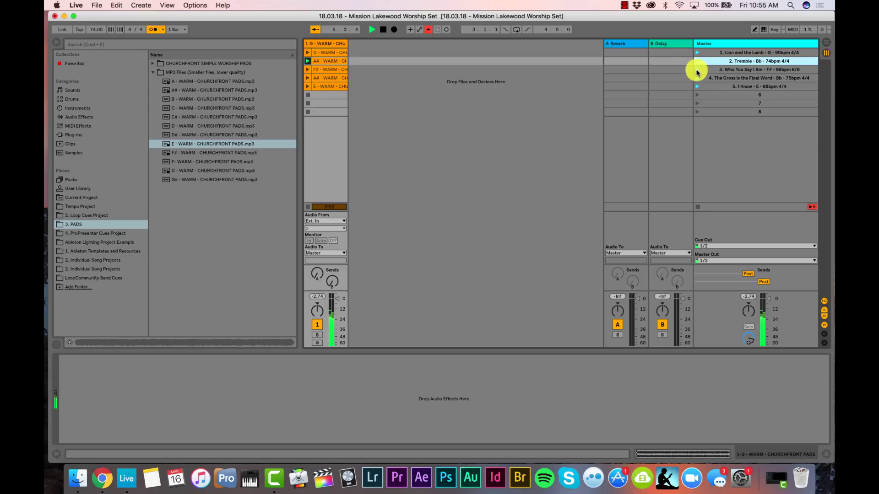
{"action": "left_click", "coordinate": [697, 70]}
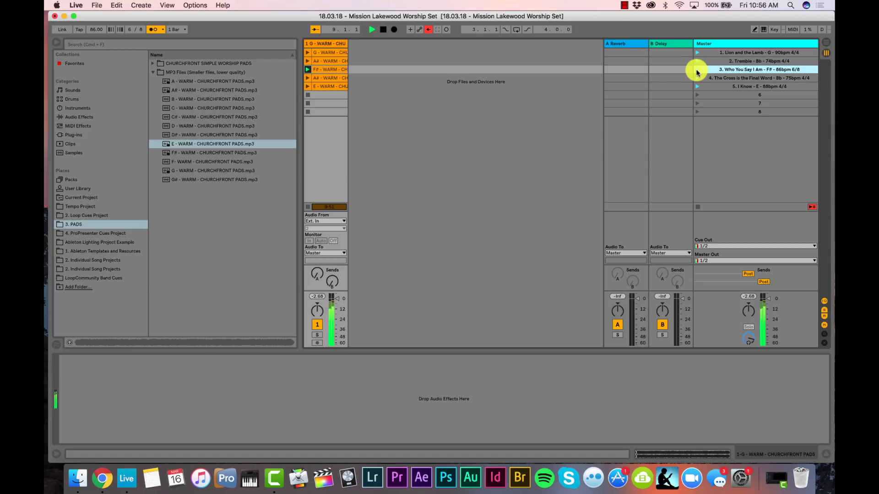
{"action": "left_click", "coordinate": [697, 78]}
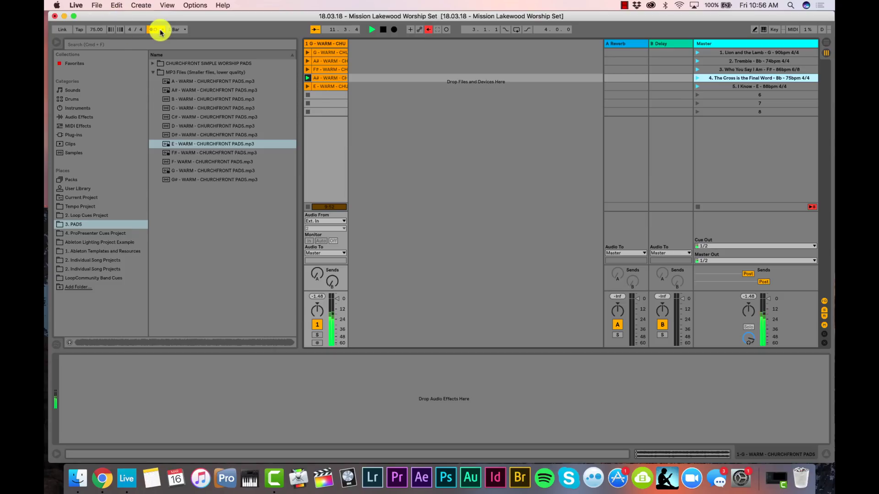
{"action": "left_click", "coordinate": [161, 31]}
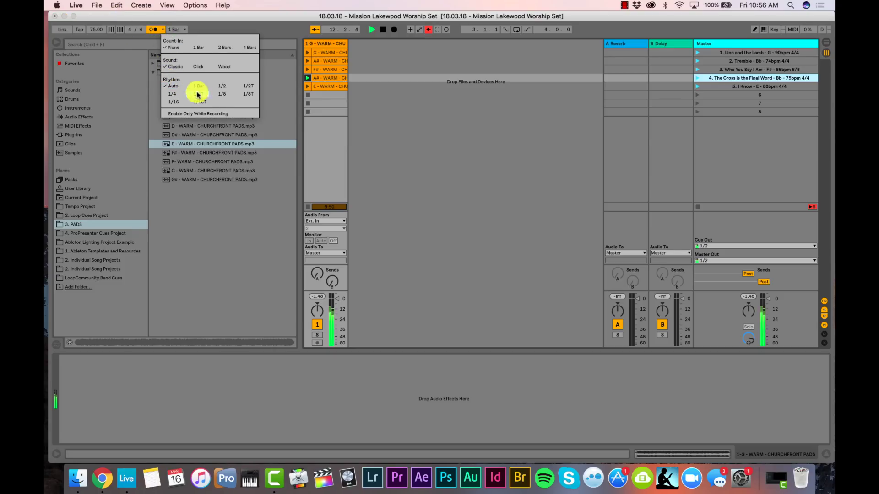
Launch the I Know scene, switch global launch quantization from 1 Bar to None, then relaunch Tremble
{"action": "left_click", "coordinate": [221, 94]}
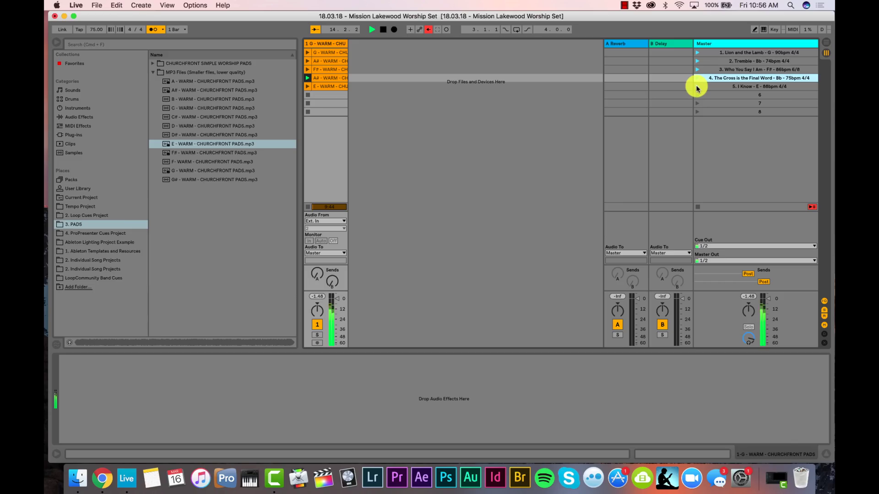
{"action": "left_click", "coordinate": [696, 87]}
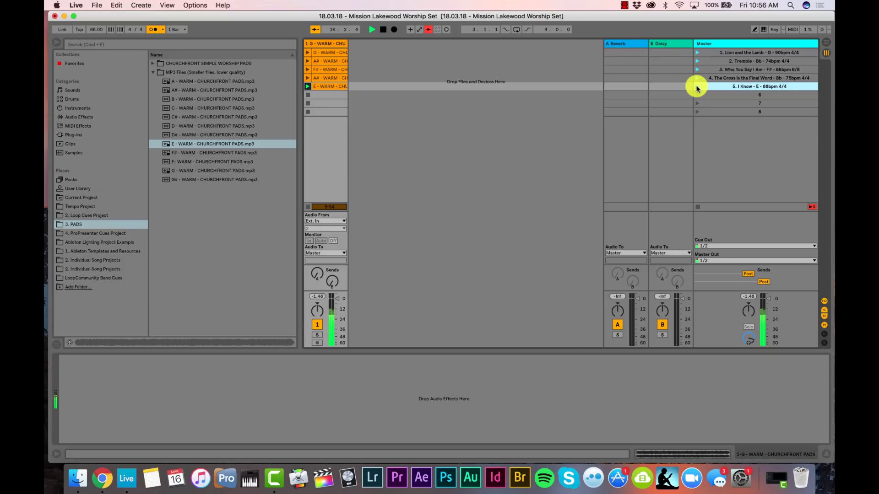
{"action": "left_click", "coordinate": [182, 29]}
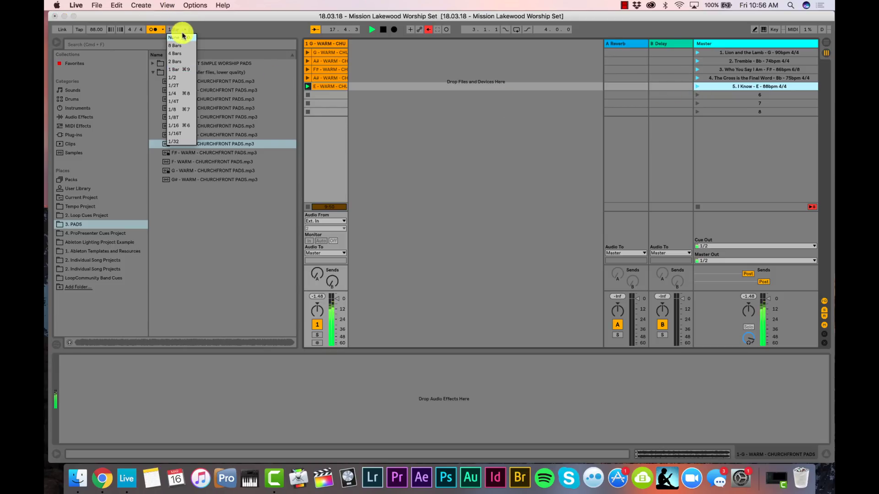
{"action": "left_click", "coordinate": [178, 38]}
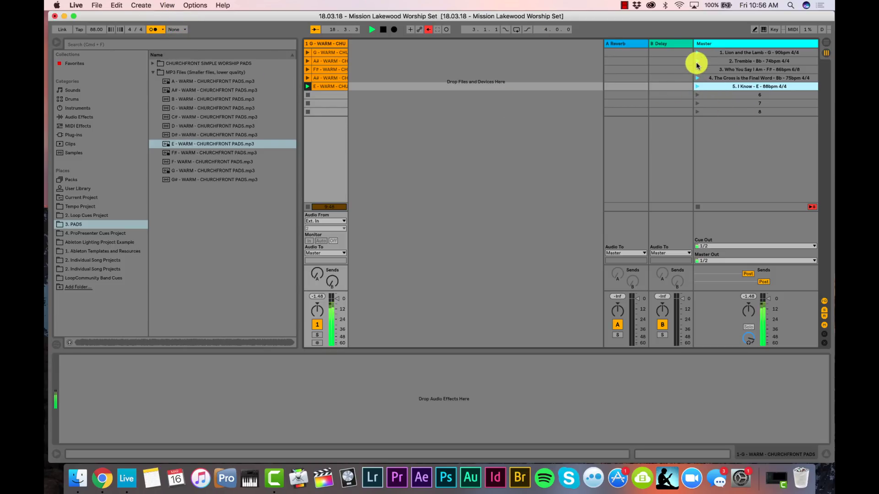
{"action": "left_click", "coordinate": [696, 62]}
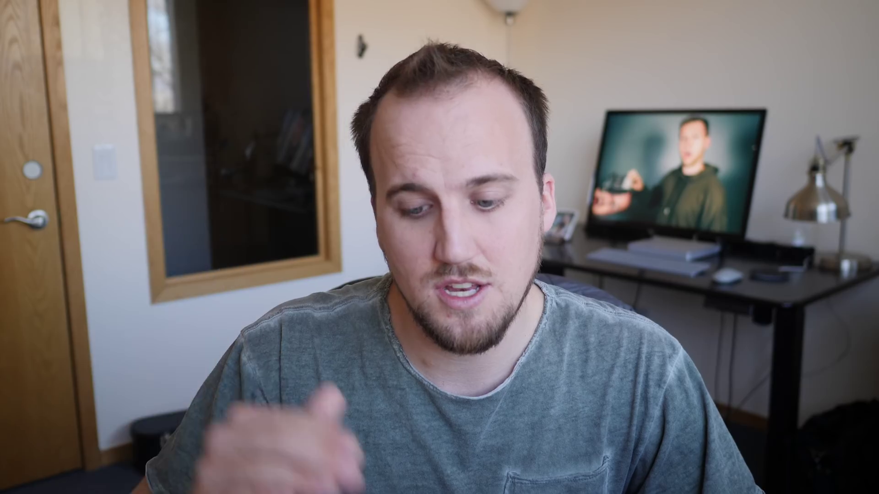